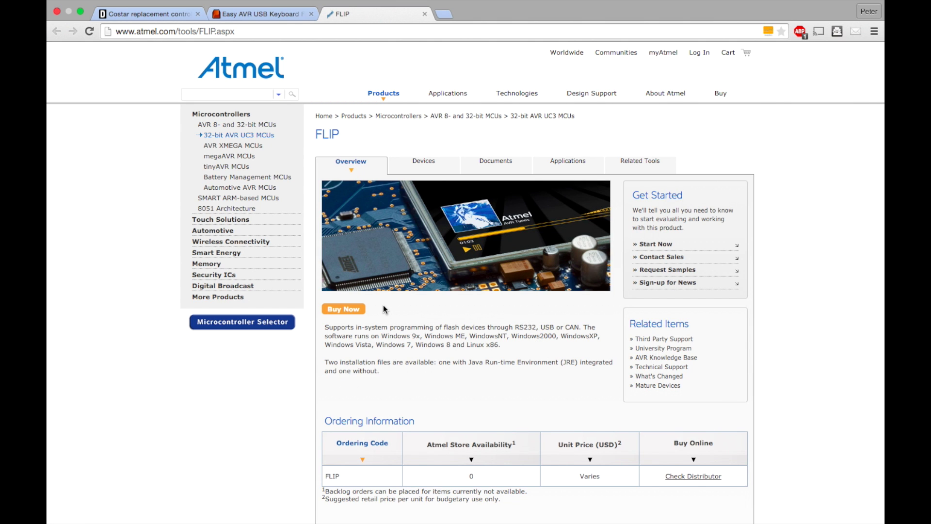
- Download FLIP 3.4.7 for Windows (requires Java Runtime Environment) from the Atmel FLIP page
{"action": "scroll", "coordinate": [383, 305], "scroll_direction": "down", "scroll_amount": 7}
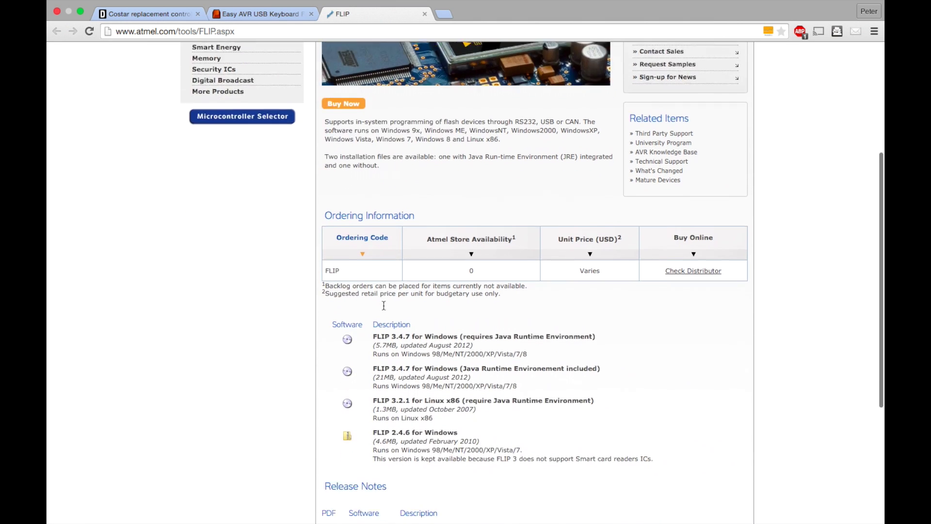
{"action": "scroll", "coordinate": [384, 305], "scroll_direction": "up", "scroll_amount": 2}
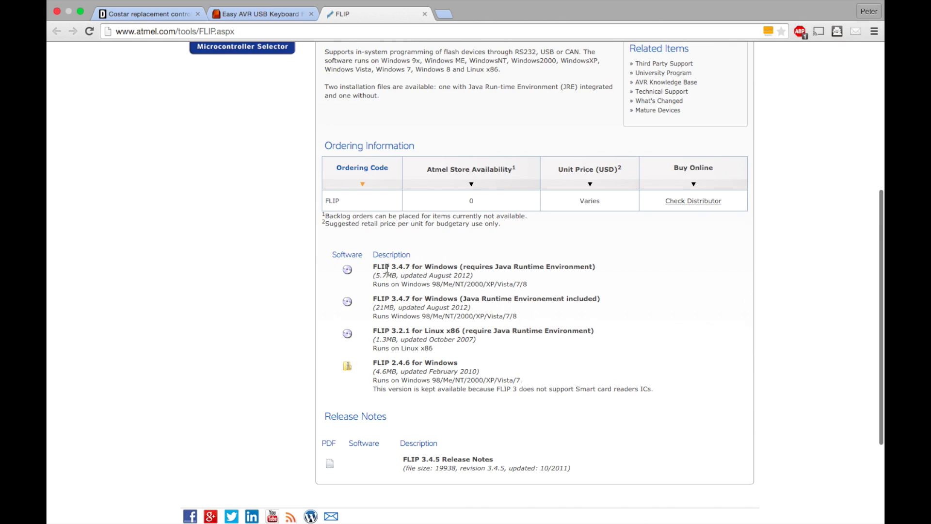
{"action": "left_click", "coordinate": [347, 271]}
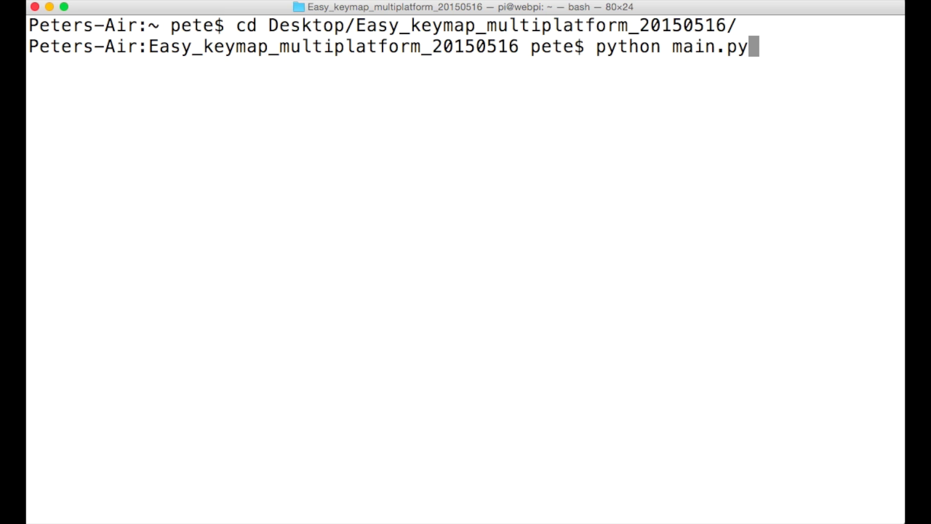
- Launch the keymapper with python main.py and create a new QuickFire Rapid (Frosty Flake v2) layout using <All Keys>
{"action": "key", "text": "Return"}
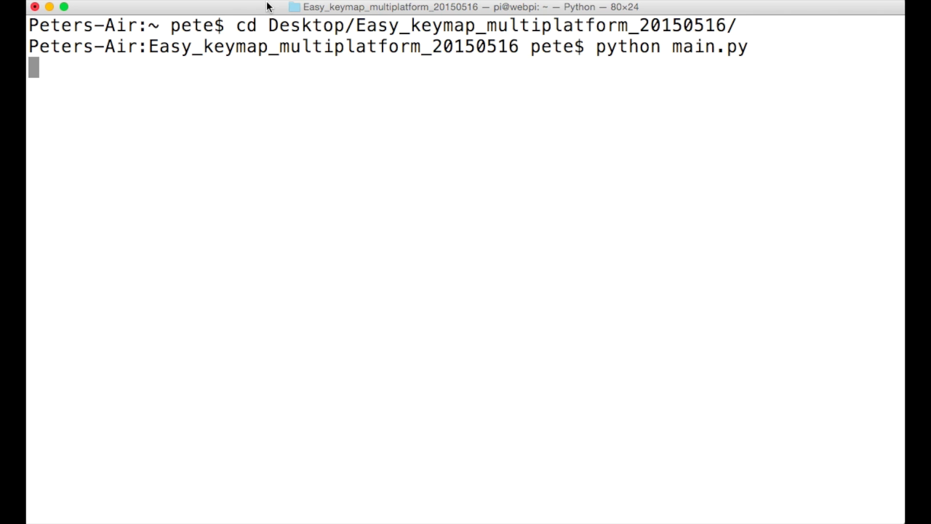
{"action": "left_click_drag", "start_coordinate": [295, 10], "coordinate": [339, 14]}
{"action": "left_click", "coordinate": [43, 0]}
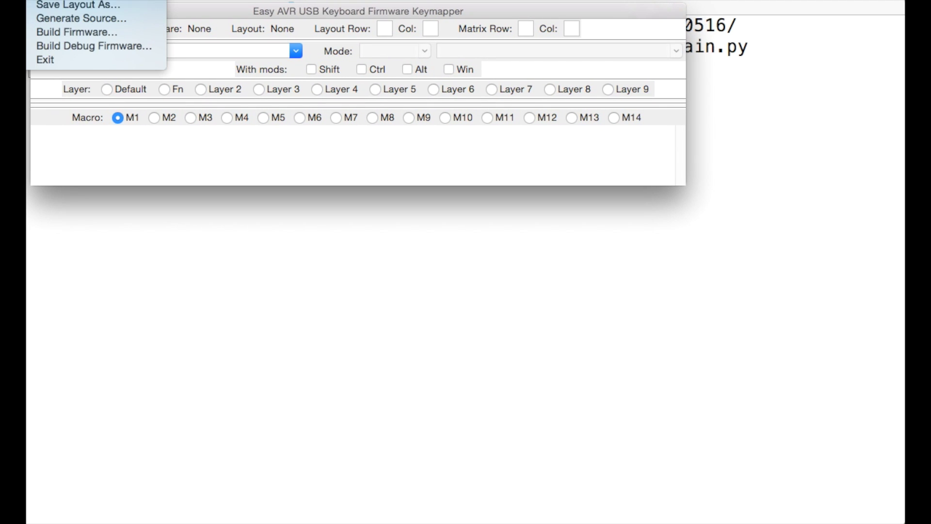
{"action": "left_click", "coordinate": [63, 1]}
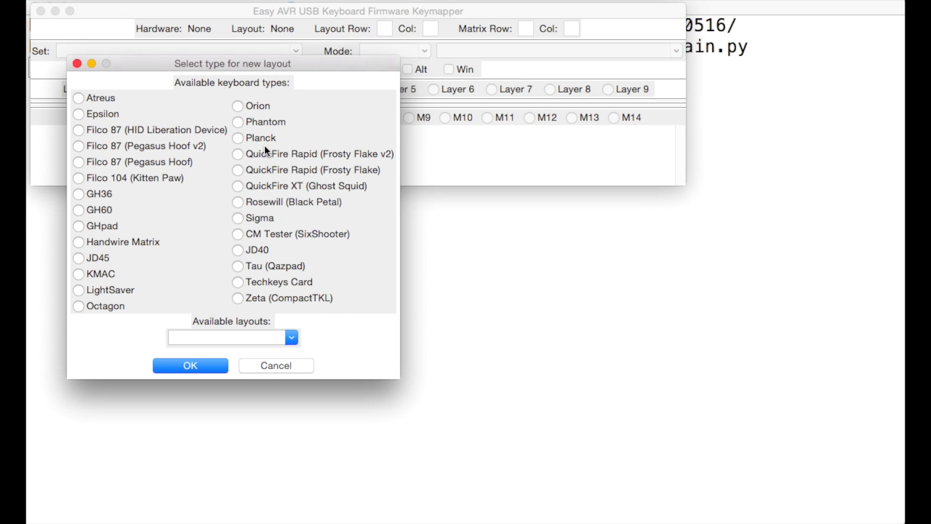
{"action": "left_click", "coordinate": [238, 154]}
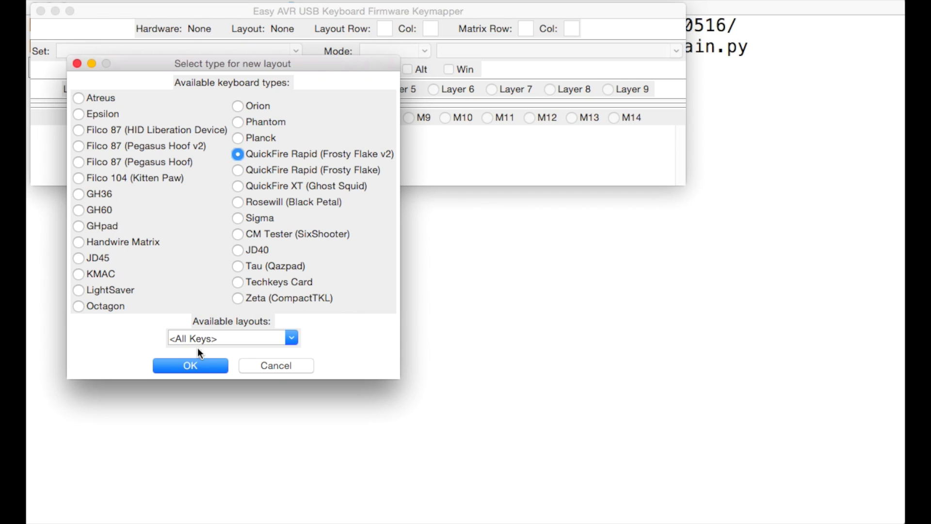
{"action": "left_click", "coordinate": [203, 367]}
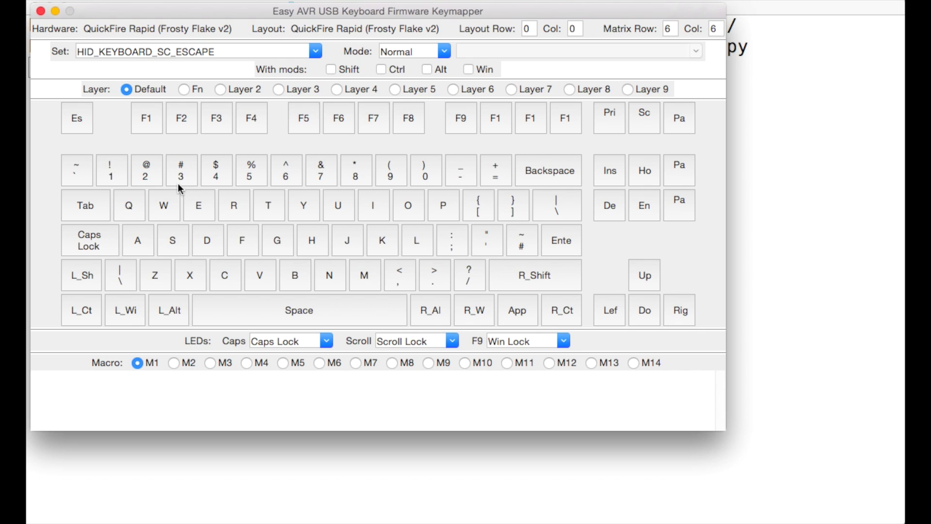
- Assign SCANCODE_FN to the App key on the Default layer
{"action": "left_click", "coordinate": [516, 314]}
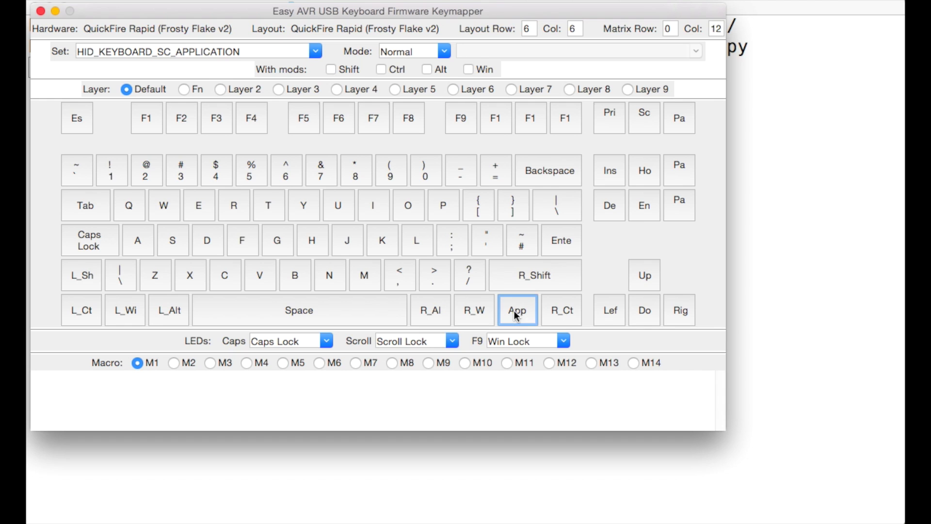
{"action": "left_click", "coordinate": [316, 51]}
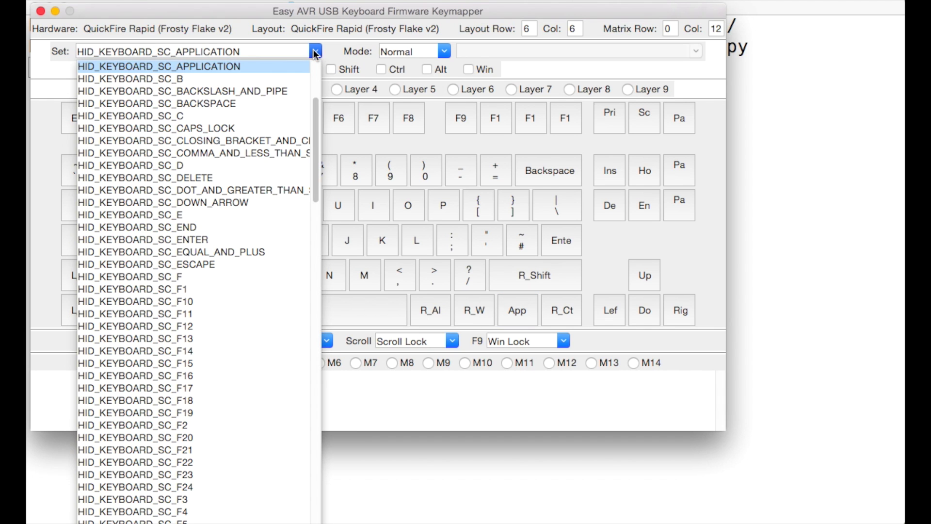
{"action": "scroll", "coordinate": [295, 148], "scroll_direction": "down", "scroll_amount": 10}
{"action": "scroll", "coordinate": [295, 152], "scroll_direction": "down", "scroll_amount": 15}
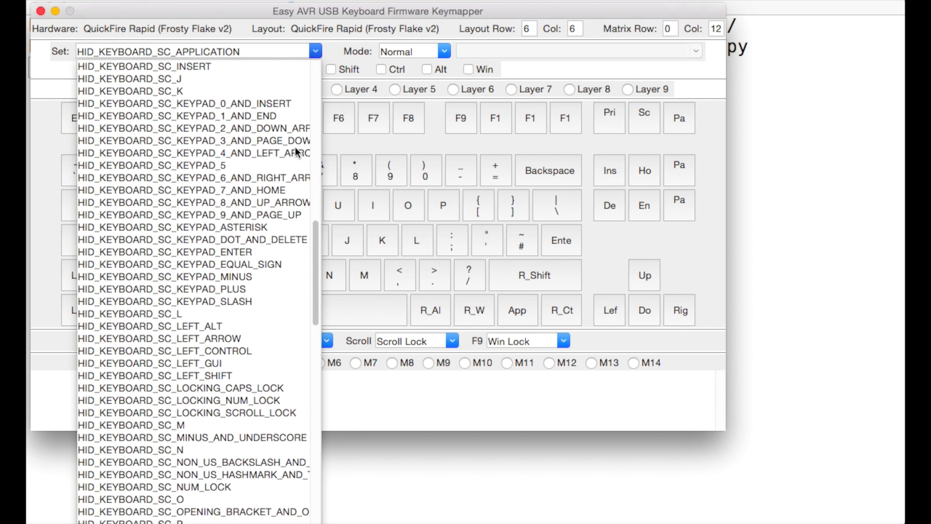
{"action": "scroll", "coordinate": [295, 151], "scroll_direction": "down", "scroll_amount": 15}
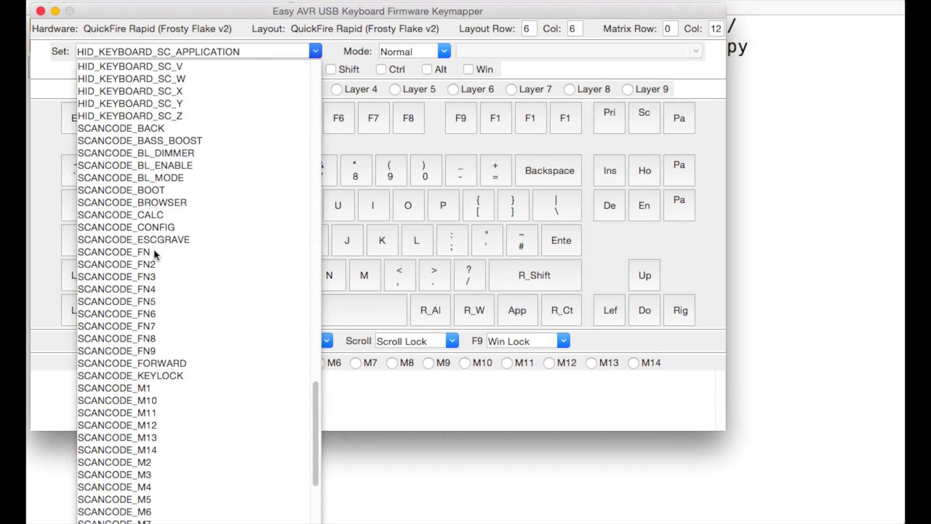
{"action": "left_click", "coordinate": [154, 252]}
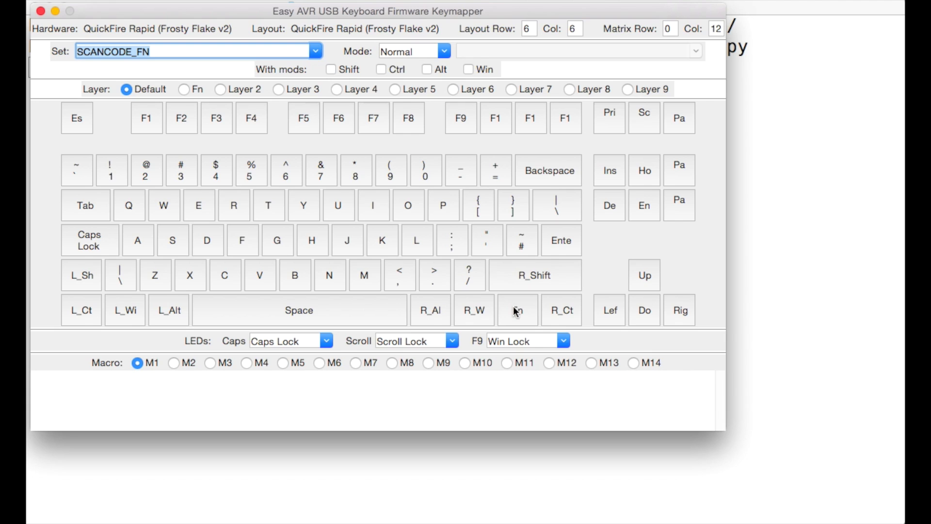
- Assign SCANCODE_FN to the App key on the Fn layer
{"action": "left_click", "coordinate": [183, 90]}
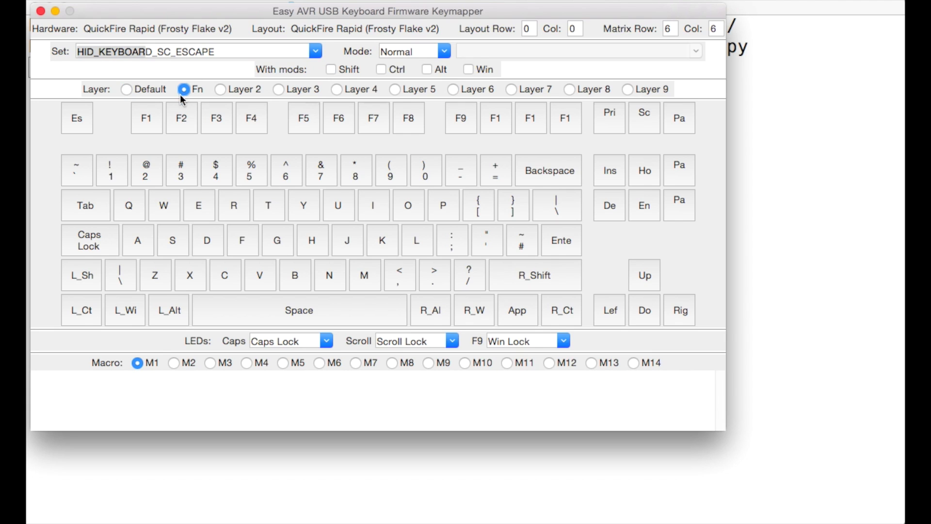
{"action": "left_click", "coordinate": [520, 310]}
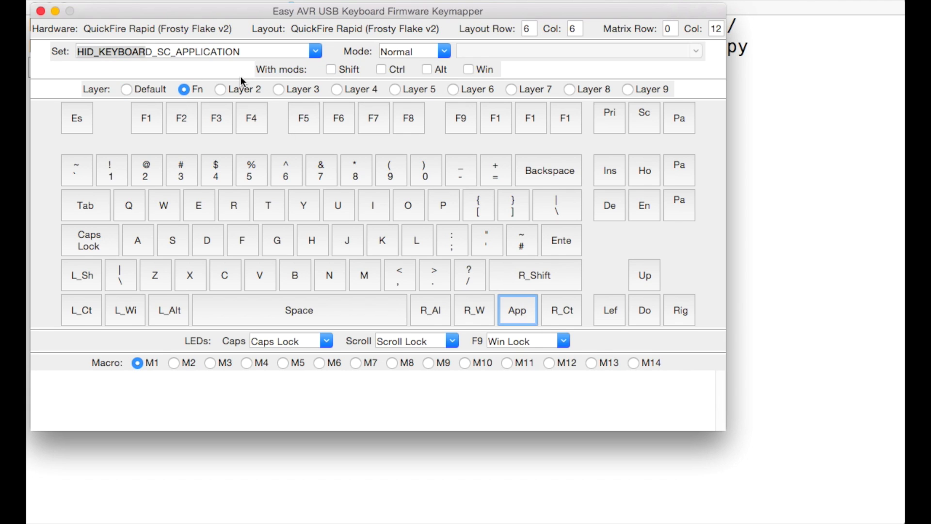
{"action": "left_click", "coordinate": [246, 52]}
{"action": "scroll", "coordinate": [243, 231], "scroll_direction": "down", "scroll_amount": 10}
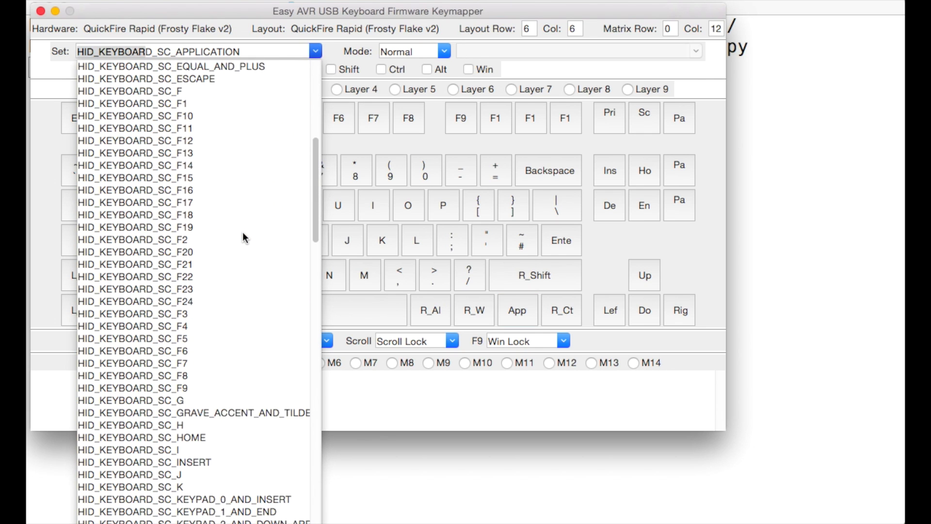
{"action": "scroll", "coordinate": [245, 238], "scroll_direction": "down", "scroll_amount": 20}
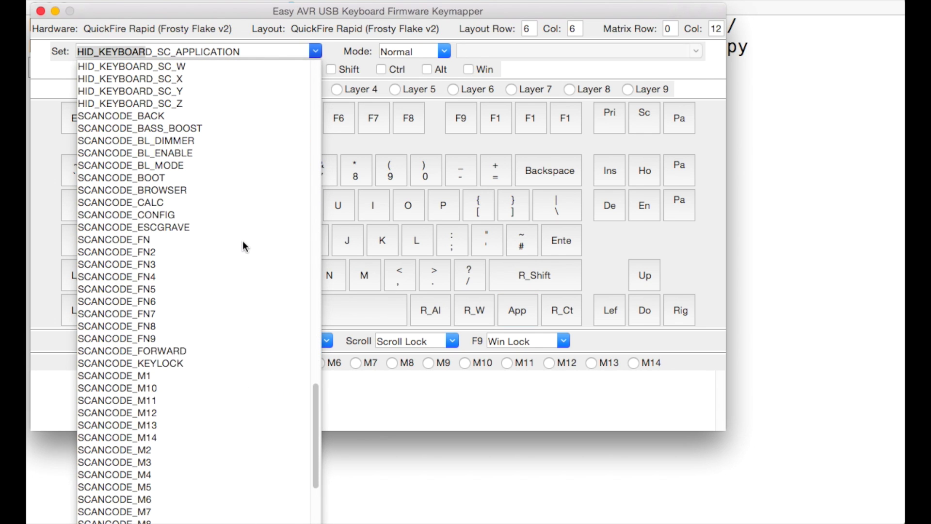
{"action": "left_click", "coordinate": [178, 227]}
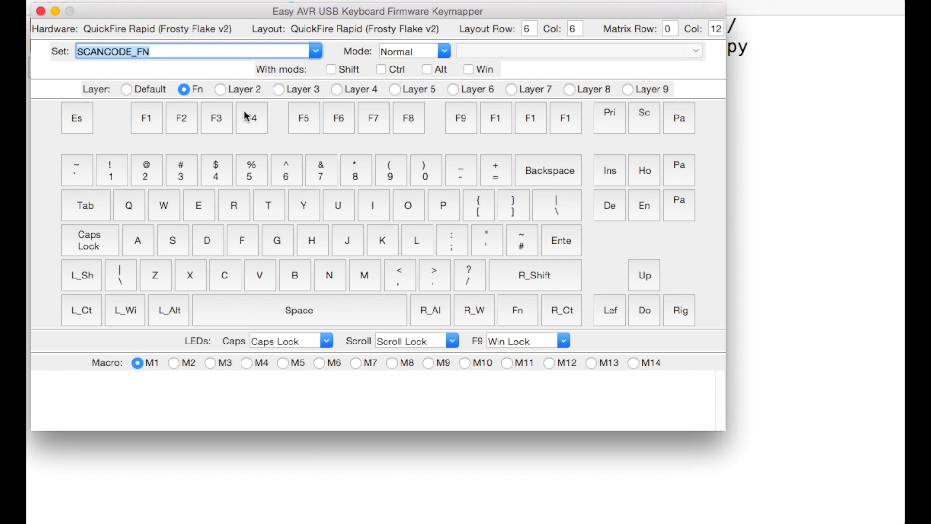
- Assign SCANCODE_BOOT to the Escape key on the Fn layer
{"action": "left_click", "coordinate": [85, 119]}
{"action": "left_click", "coordinate": [168, 53]}
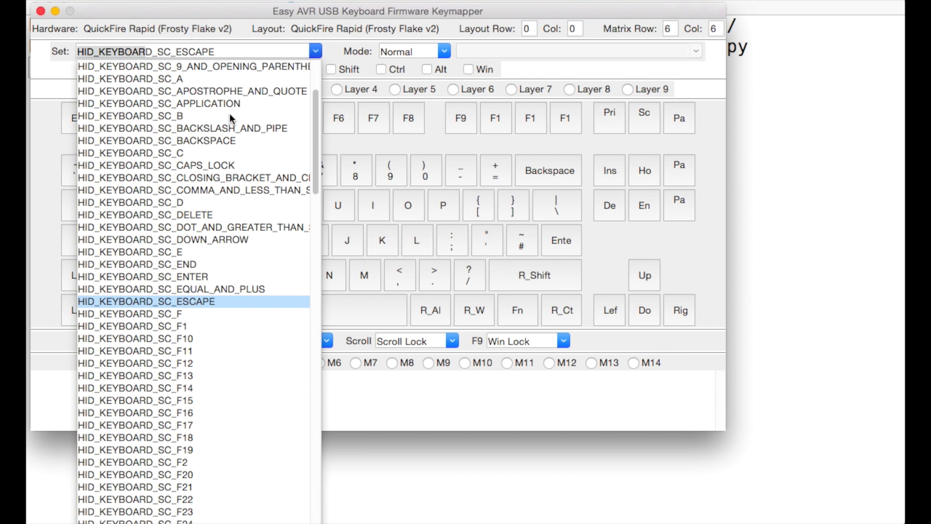
{"action": "scroll", "coordinate": [231, 120], "scroll_direction": "up", "scroll_amount": 3}
{"action": "scroll", "coordinate": [232, 124], "scroll_direction": "down", "scroll_amount": 2}
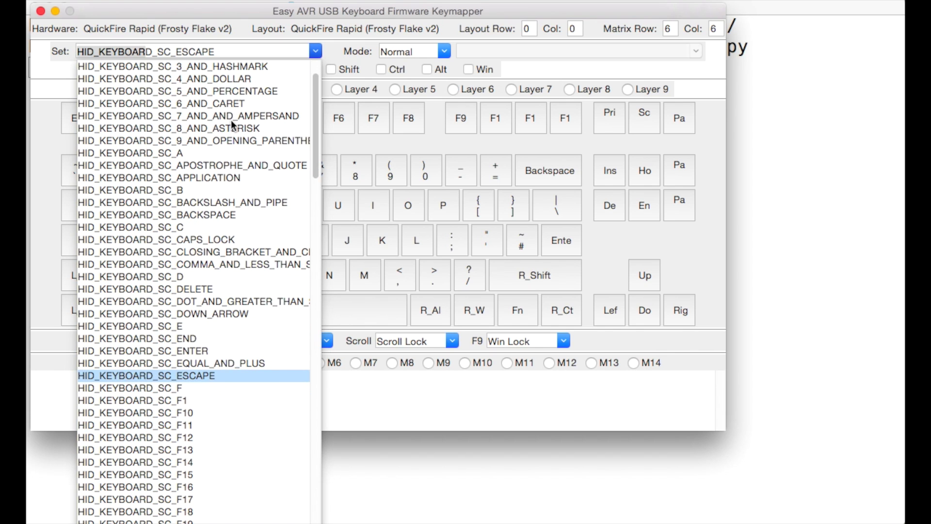
{"action": "scroll", "coordinate": [232, 124], "scroll_direction": "down", "scroll_amount": 20}
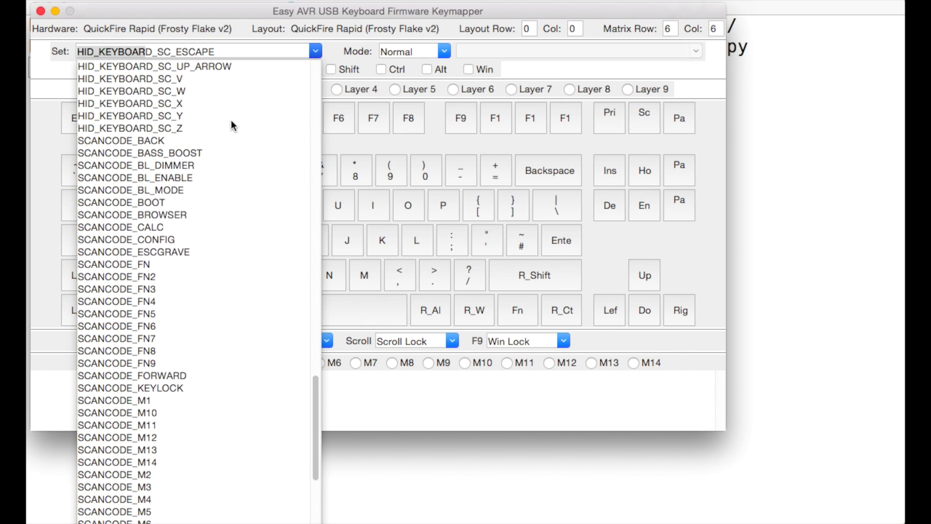
{"action": "scroll", "coordinate": [231, 122], "scroll_direction": "down", "scroll_amount": 13}
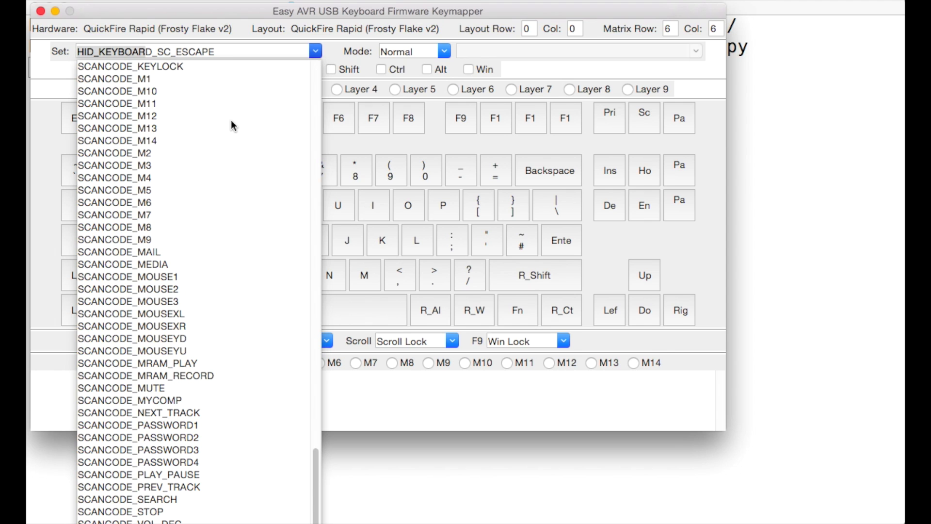
{"action": "scroll", "coordinate": [206, 262], "scroll_direction": "up", "scroll_amount": 12}
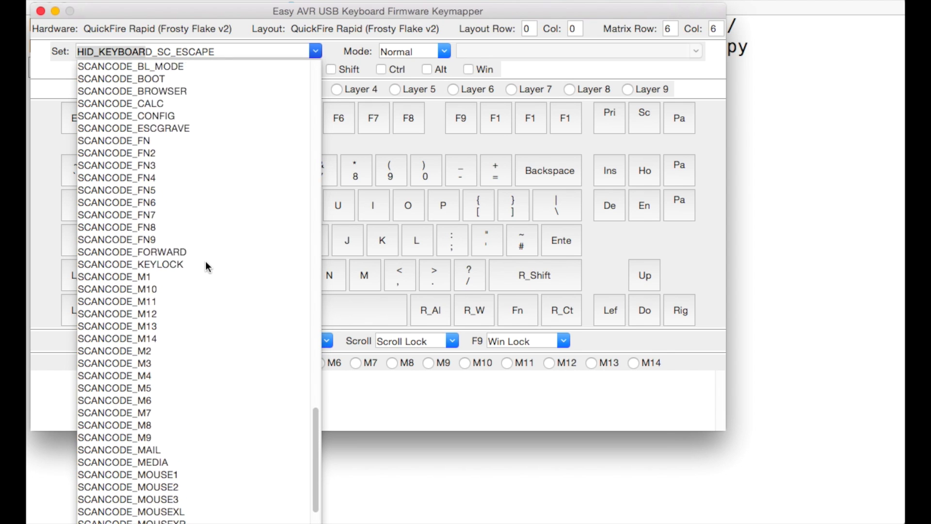
{"action": "left_click", "coordinate": [161, 177]}
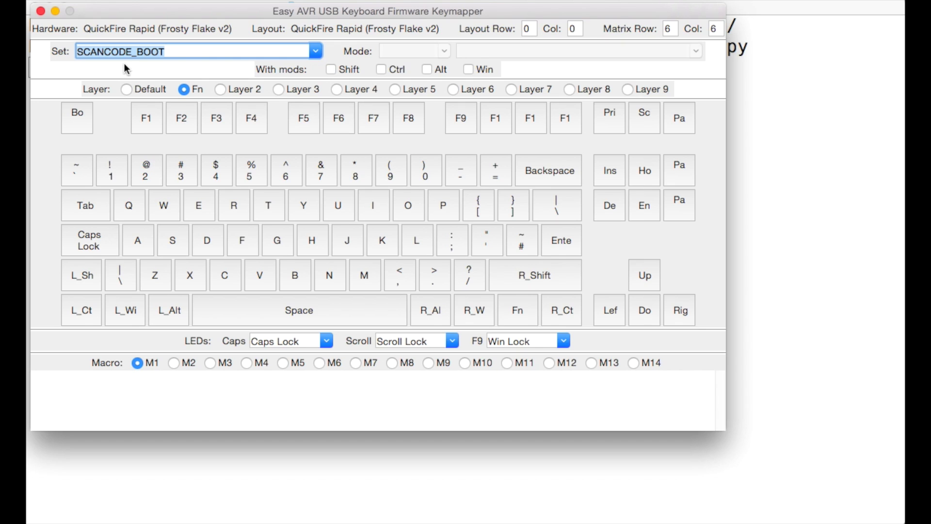
- Save the keyboard layout as QFR.dat in the Easy_keymap_multiplatform_20150516 folder
{"action": "left_click", "coordinate": [46, 0]}
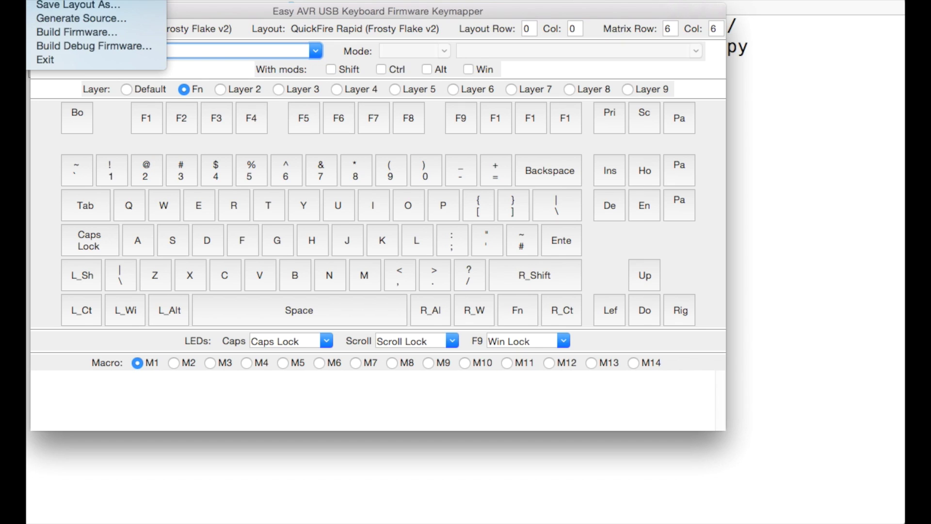
{"action": "left_click", "coordinate": [58, 5]}
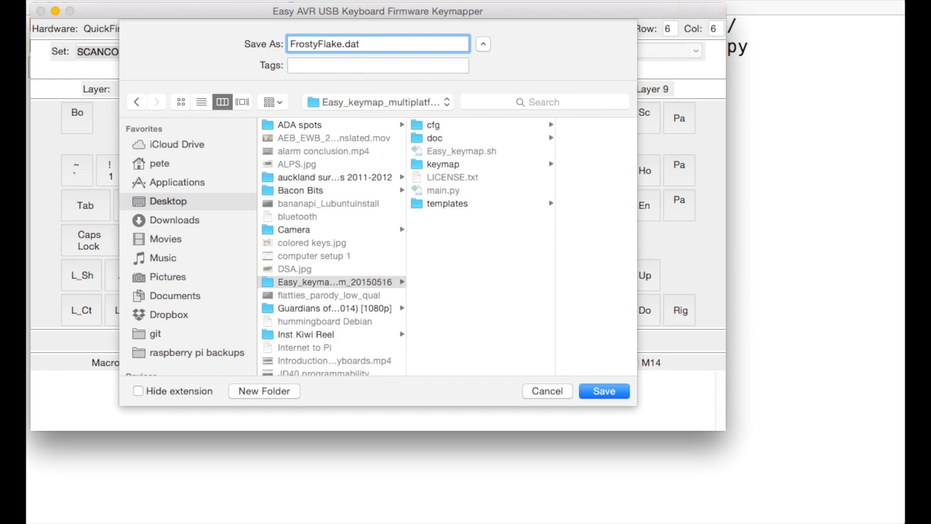
{"action": "key", "text": "BackSpace"}
{"action": "key", "text": "BackSpace"}
{"action": "key", "text": "BackSpace"}
{"action": "key", "text": "BackSpace"}
{"action": "key", "text": "BackSpace"}
{"action": "key", "text": "BackSpace"}
{"action": "key", "text": "BackSpace"}
{"action": "key", "text": "BackSpace"}
{"action": "key", "text": "BackSpace"}
{"action": "key", "text": "BackSpace"}
{"action": "key", "text": "BackSpace"}
{"action": "type", "text": "QFR"}
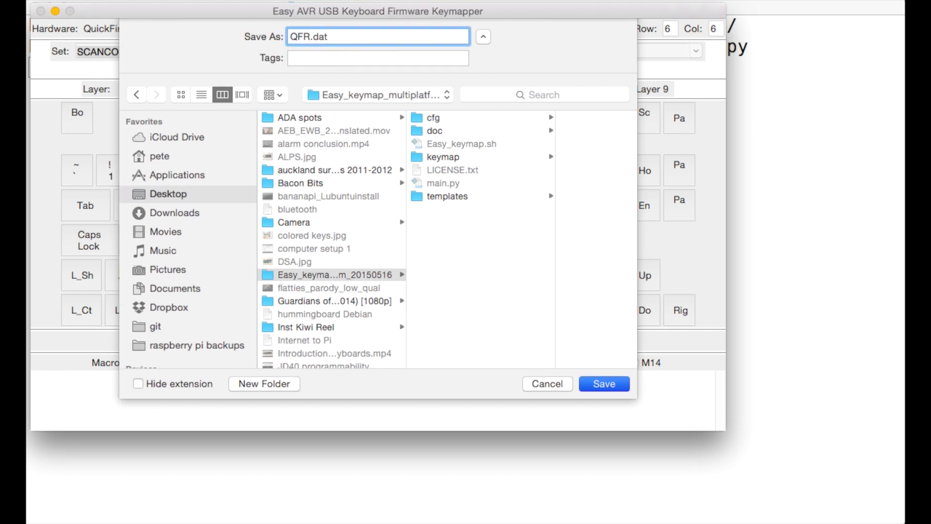
{"action": "key", "text": "Return"}
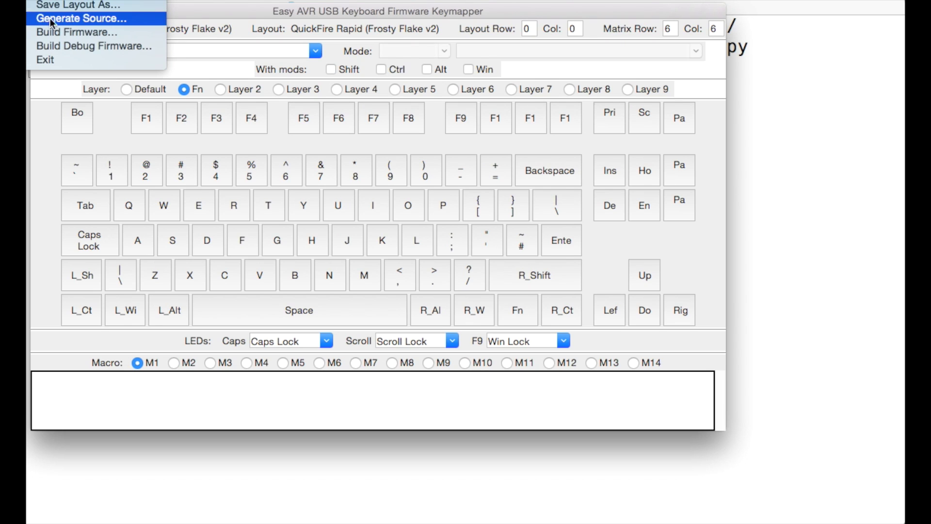
- Build the firmware and save it as QFR.hex alongside the QFR.dat layout
{"action": "left_click", "coordinate": [51, 32]}
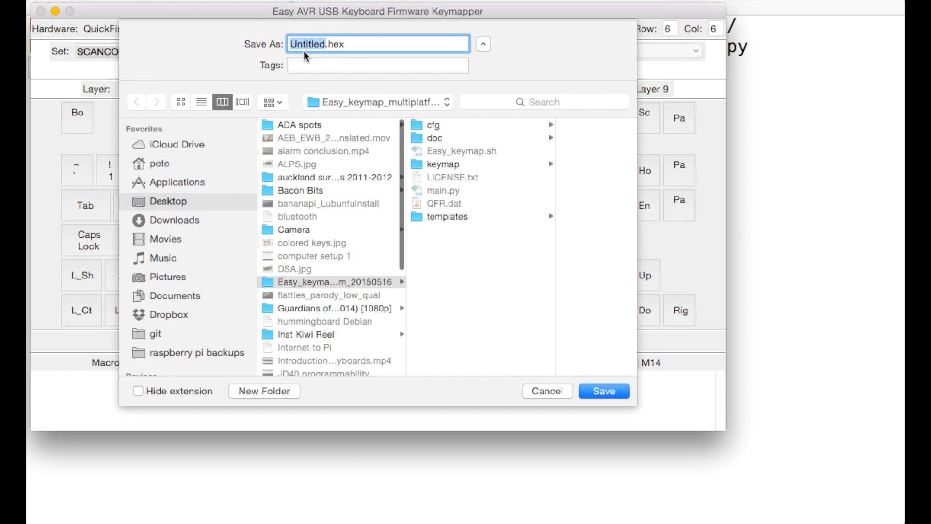
{"action": "left_click", "coordinate": [436, 203]}
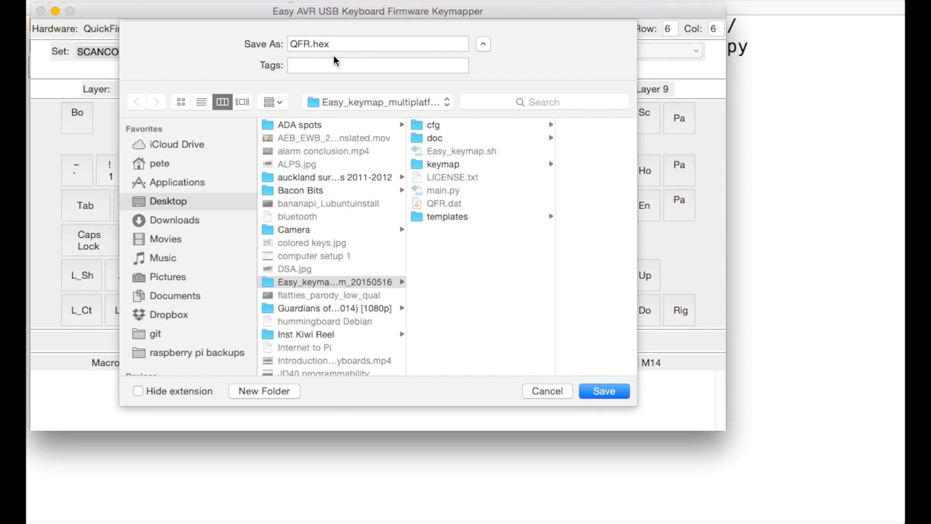
{"action": "left_click", "coordinate": [609, 391]}
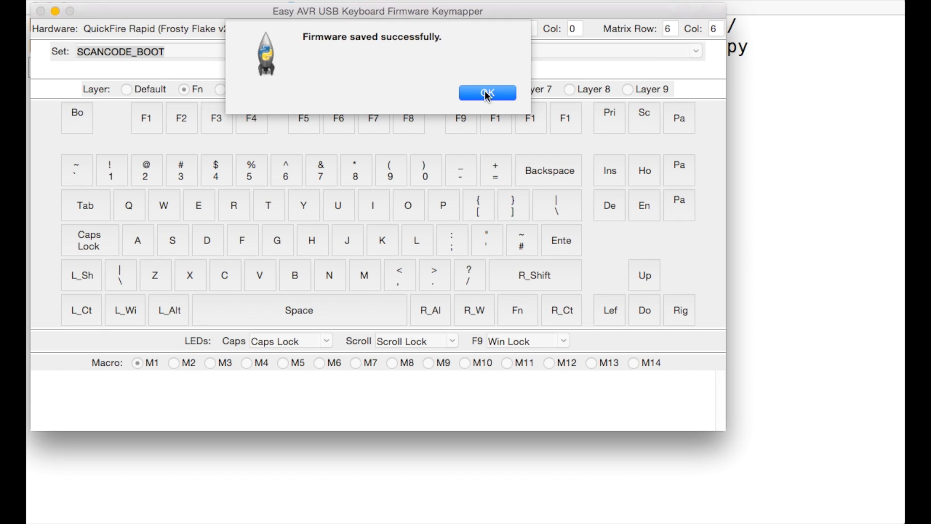
{"action": "left_click", "coordinate": [490, 94]}
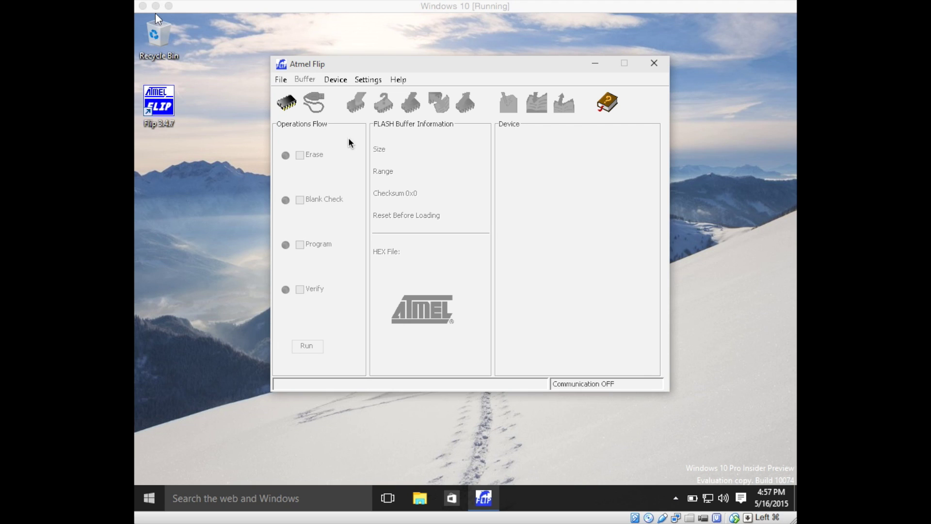
- In Atmel Flip on the Windows 10 virtual machine, view the list of selectable target devices and close it
{"action": "left_click", "coordinate": [288, 104]}
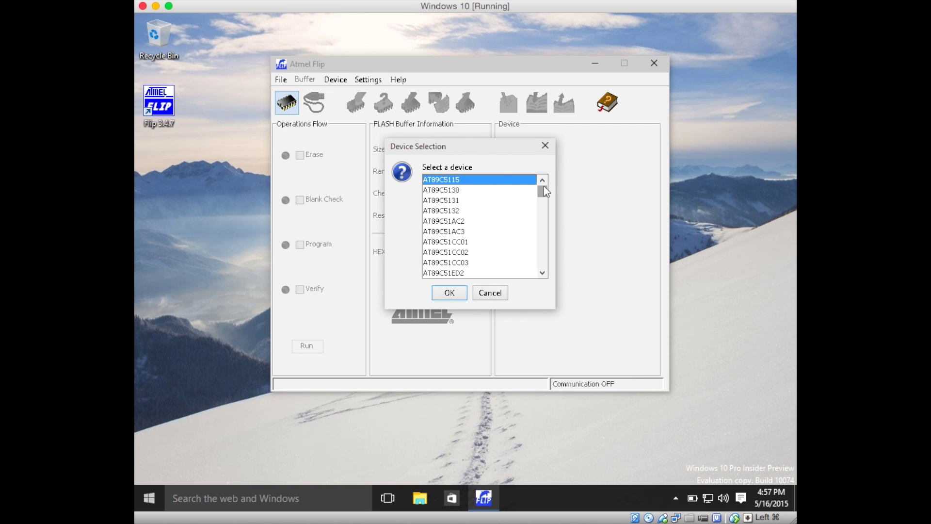
{"action": "left_click", "coordinate": [490, 292]}
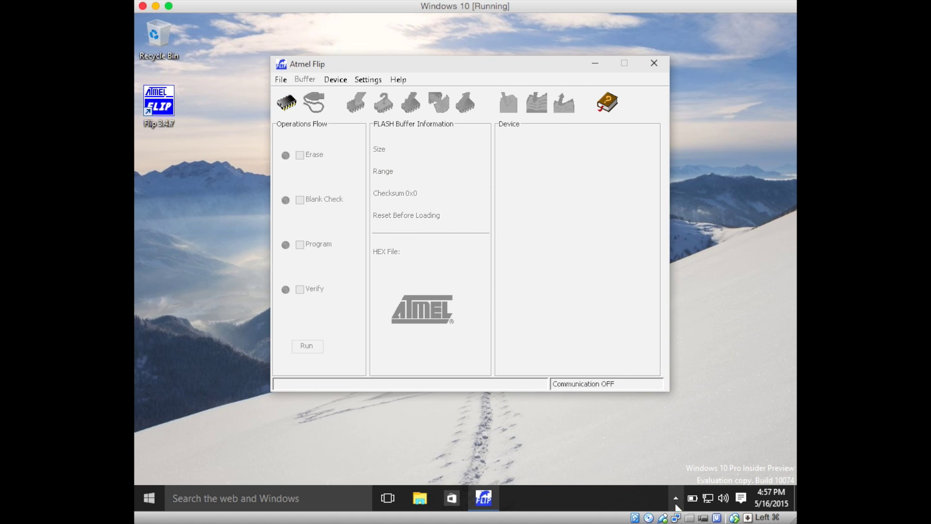
- Attach the ATMEL ATmega32U2 DFU USB device to the Windows 10 virtual machine
{"action": "left_click", "coordinate": [664, 518]}
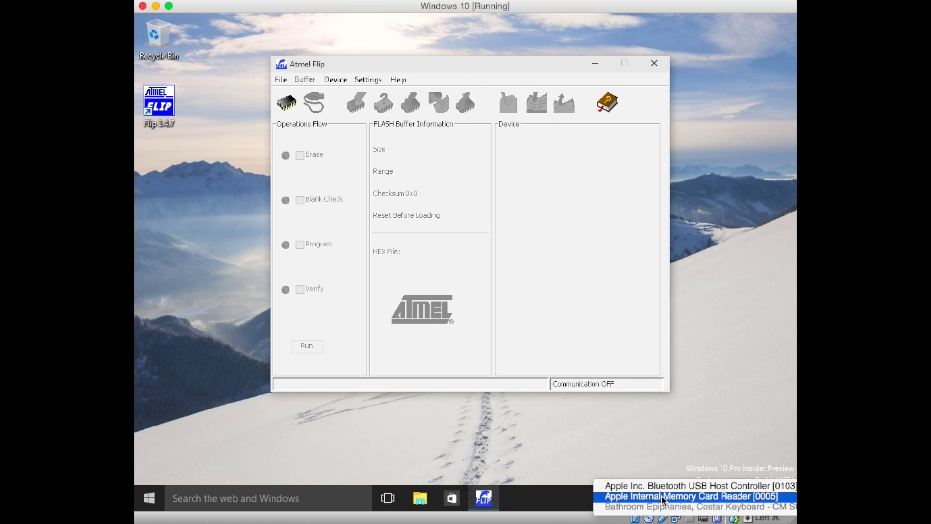
{"action": "left_click", "coordinate": [662, 506]}
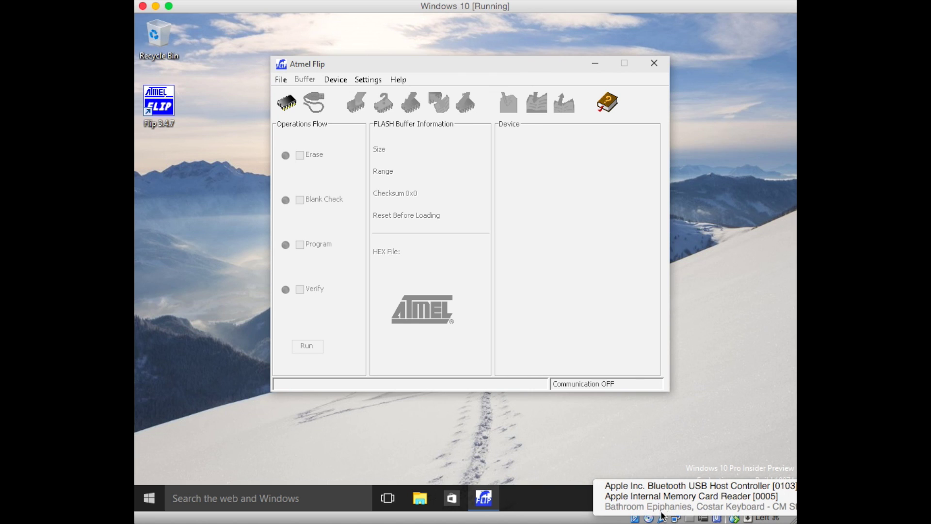
{"action": "left_click", "coordinate": [663, 518]}
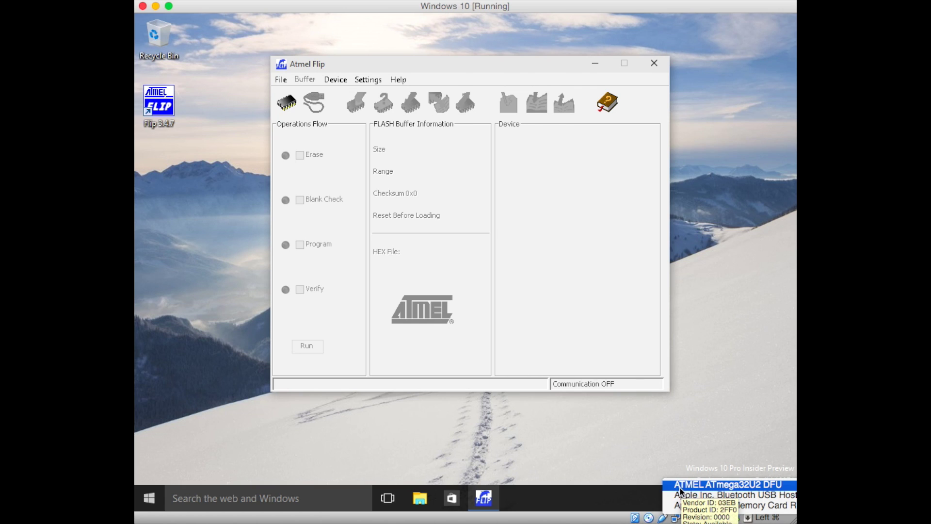
{"action": "left_click", "coordinate": [681, 485]}
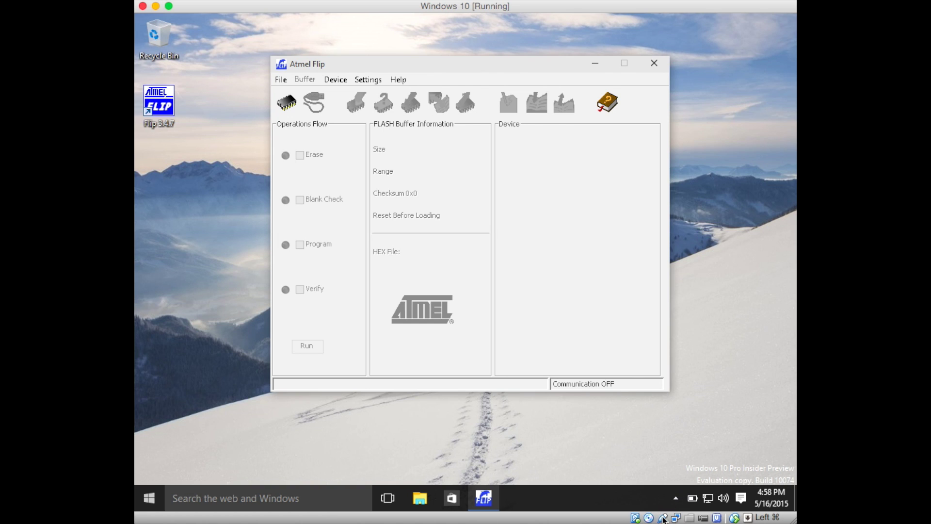
- Select ATmega32U2 as the target device in Flip and open the choice of communication media
{"action": "left_click", "coordinate": [281, 79]}
{"action": "left_click", "coordinate": [287, 102]}
{"action": "left_click", "coordinate": [288, 102]}
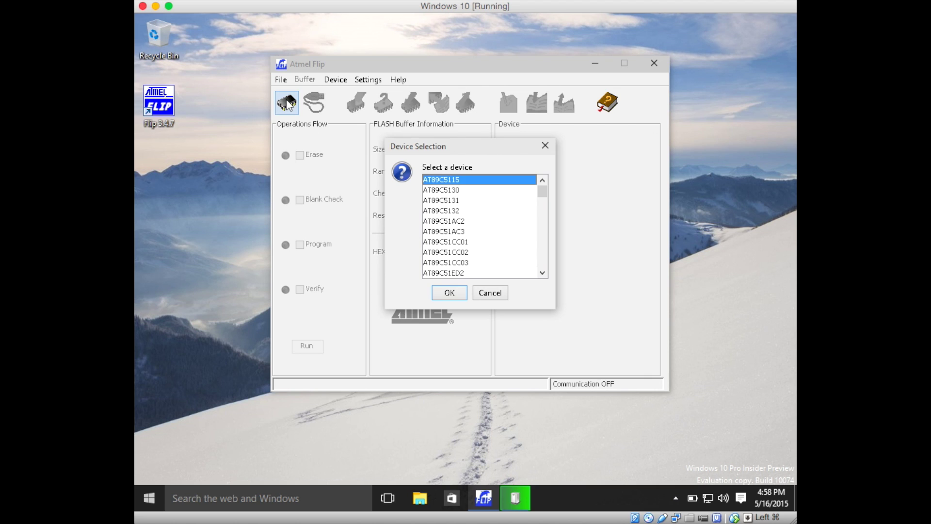
{"action": "left_click_drag", "start_coordinate": [542, 191], "coordinate": [539, 231]}
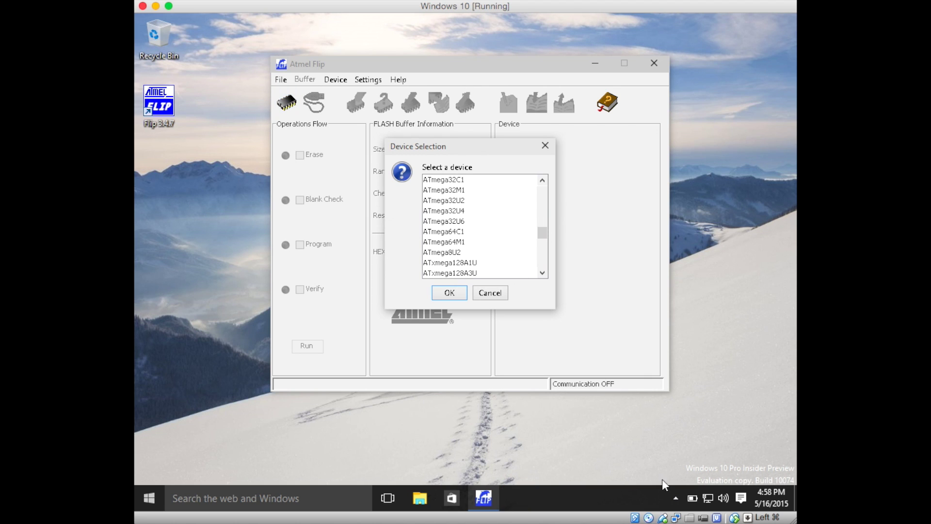
{"action": "left_click", "coordinate": [662, 519]}
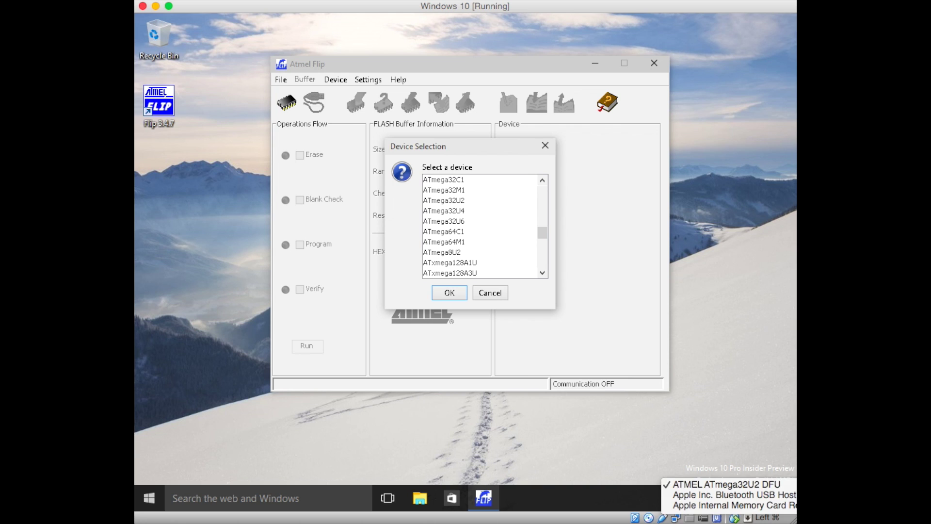
{"action": "left_click", "coordinate": [459, 201]}
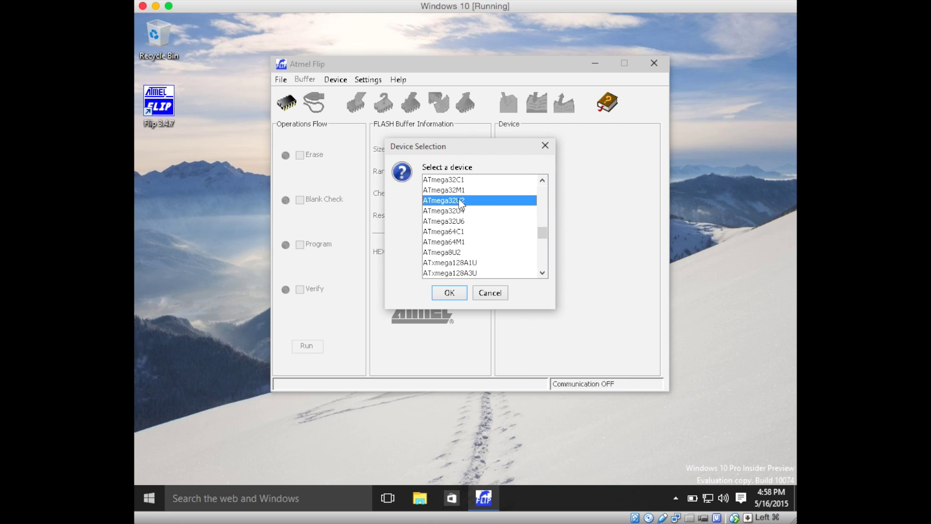
{"action": "left_click", "coordinate": [459, 291]}
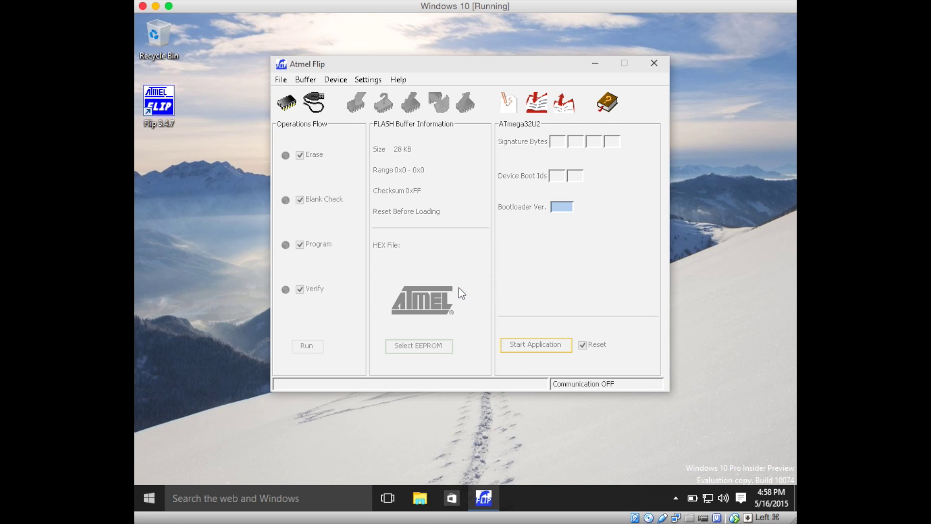
{"action": "left_click", "coordinate": [318, 103]}
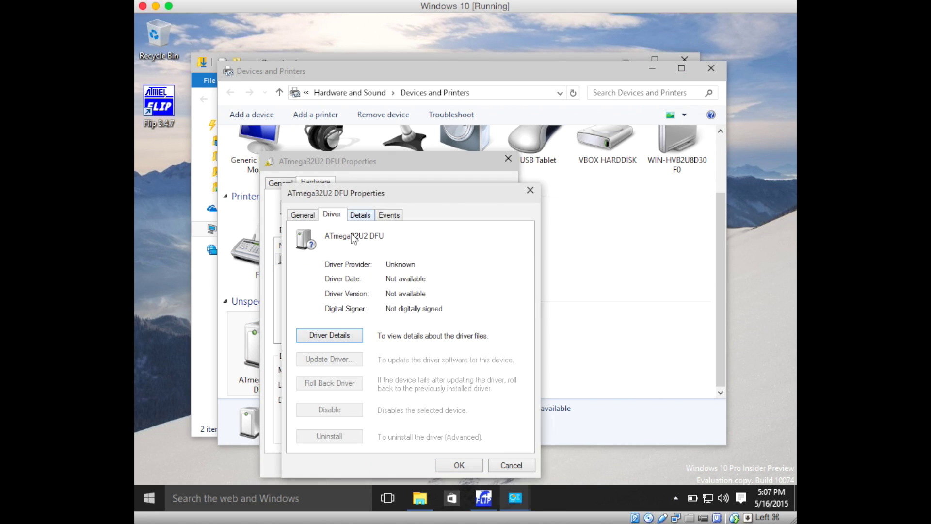
- Update the driver software of the ATmega32U2 DFU device from its properties and close the resulting device properties
{"action": "left_click", "coordinate": [360, 215]}
{"action": "left_click", "coordinate": [303, 215]}
{"action": "left_click", "coordinate": [332, 215]}
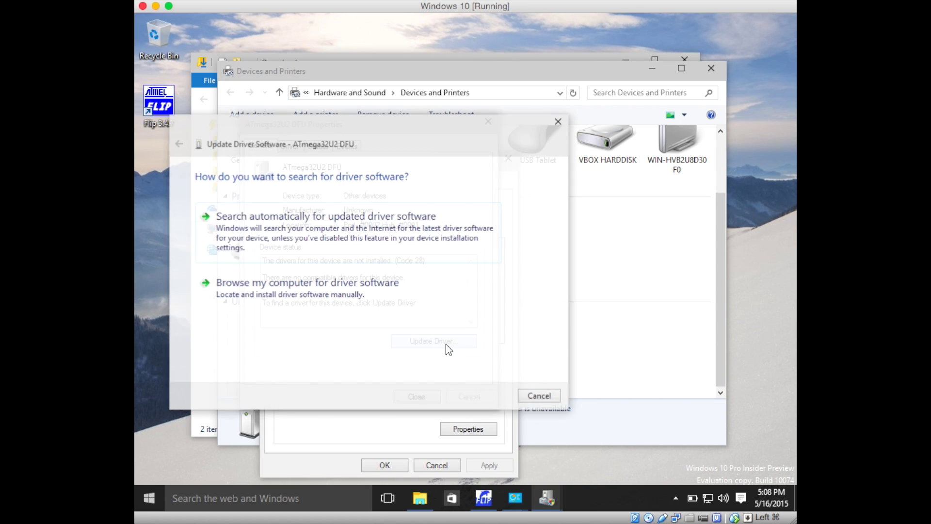
{"action": "left_click", "coordinate": [422, 139]}
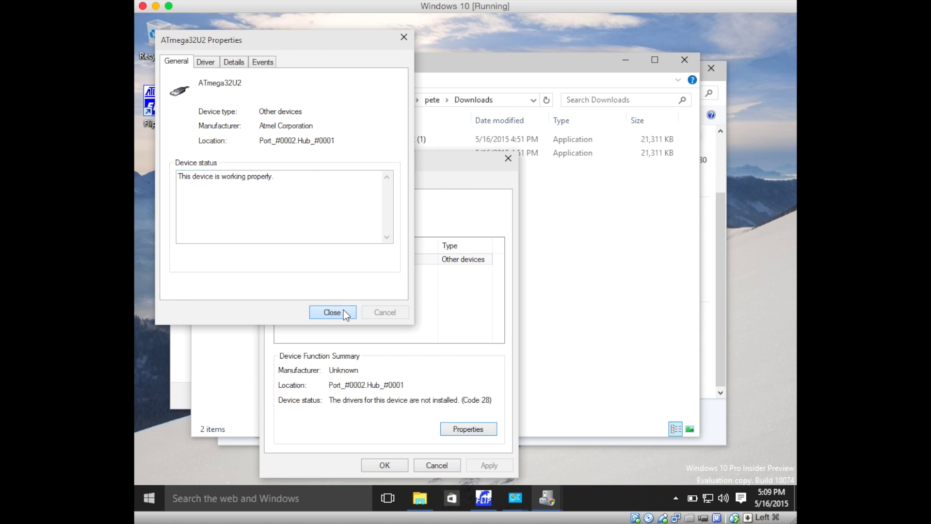
{"action": "left_click", "coordinate": [332, 312]}
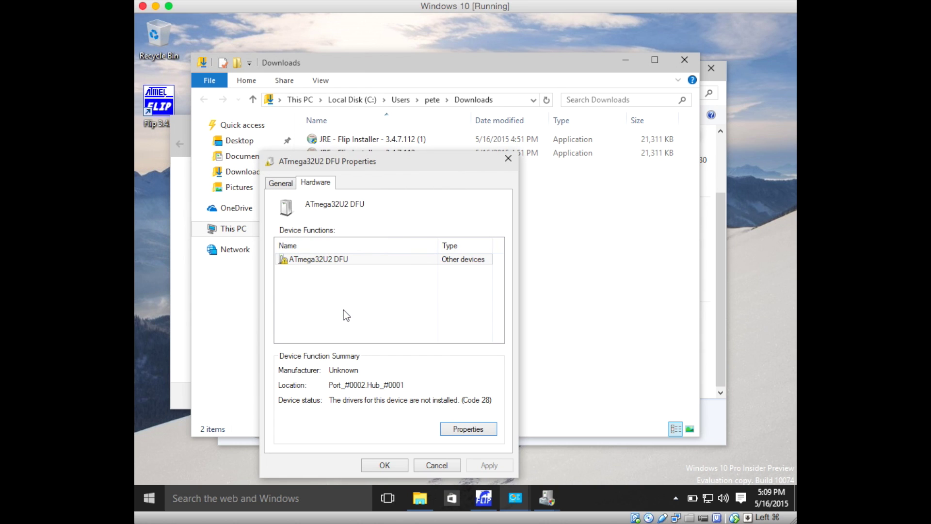
- Clear away the device, folder and driver update windows, move the ATmega32U2 Properties aside and dismiss Flip's library message
{"action": "left_click", "coordinate": [508, 158]}
{"action": "left_click", "coordinate": [717, 218]}
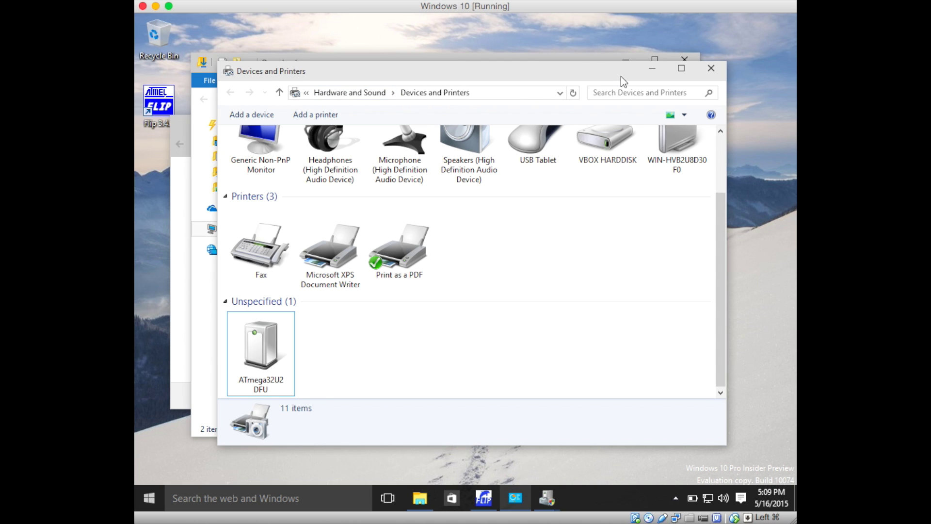
{"action": "left_click", "coordinate": [657, 71]}
{"action": "left_click", "coordinate": [629, 66]}
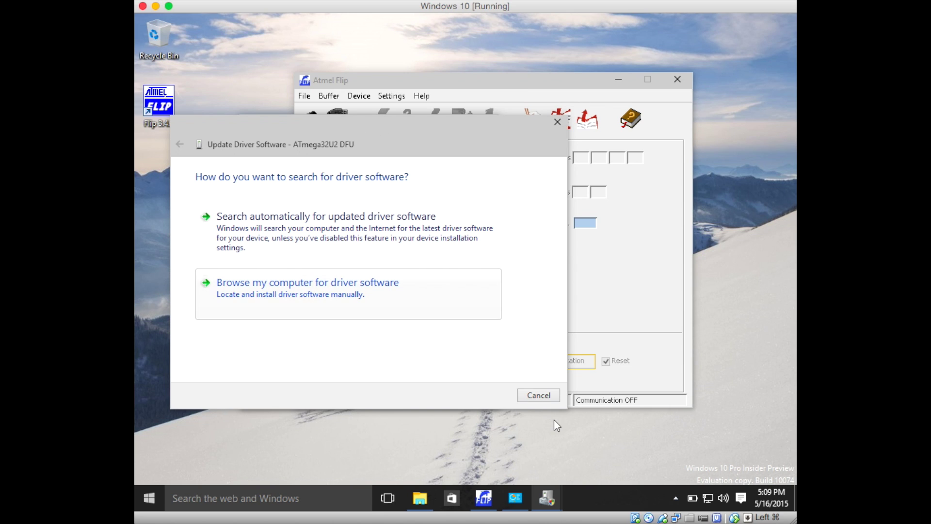
{"action": "left_click", "coordinate": [541, 395]}
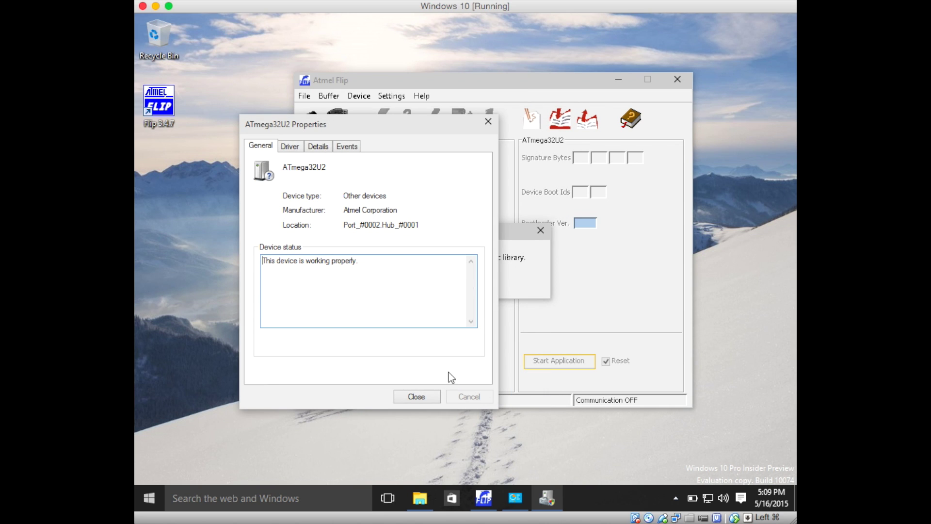
{"action": "left_click_drag", "start_coordinate": [405, 124], "coordinate": [292, 227]}
{"action": "left_click", "coordinate": [464, 282]}
{"action": "left_click", "coordinate": [465, 281]}
- Open a USB port connection to the ATmega32U2 in Flip
{"action": "left_click", "coordinate": [337, 118]}
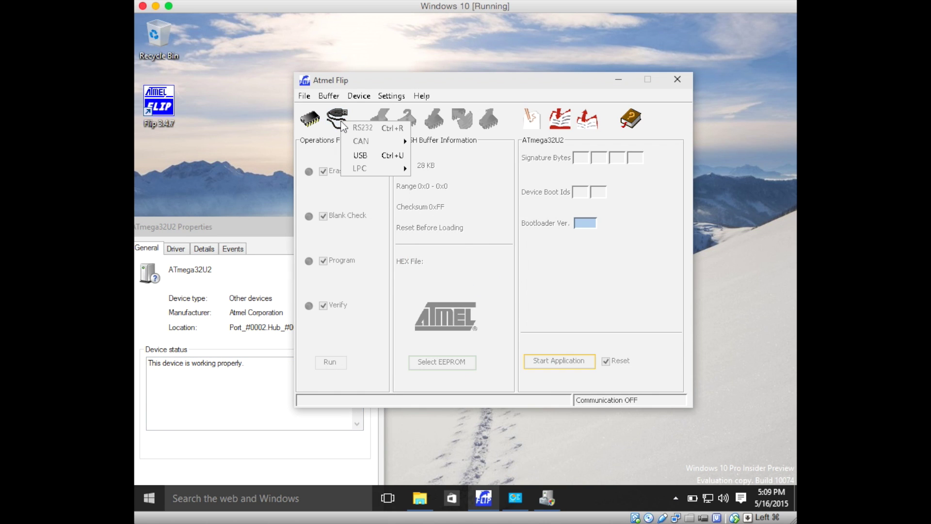
{"action": "left_click", "coordinate": [361, 156]}
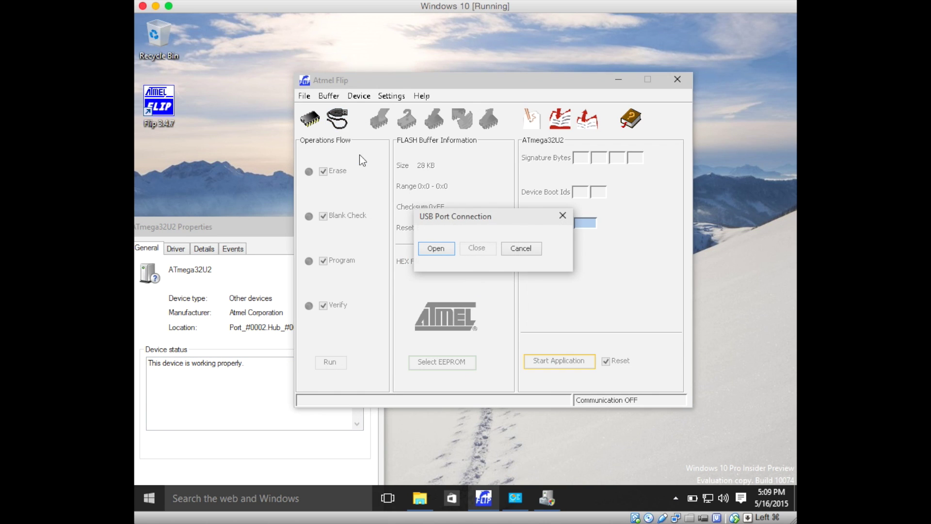
{"action": "left_click", "coordinate": [438, 249]}
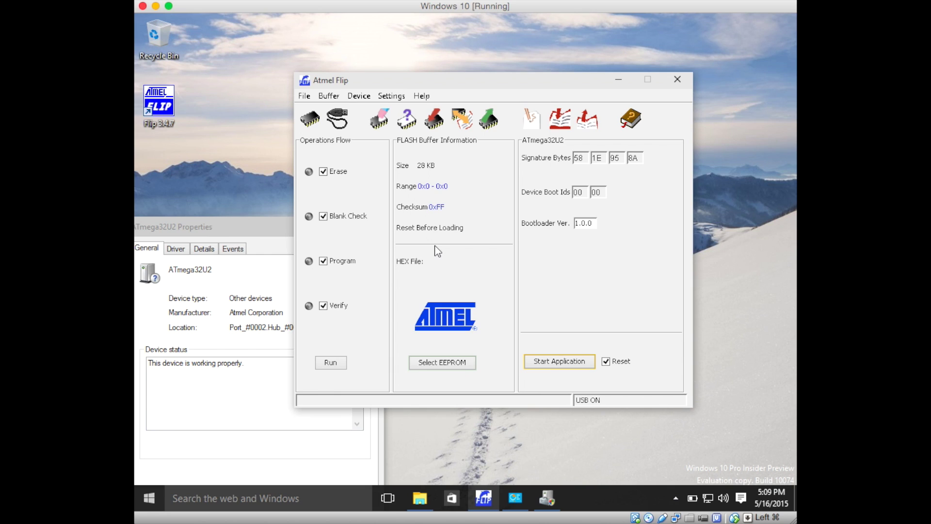
{"action": "left_click", "coordinate": [383, 121]}
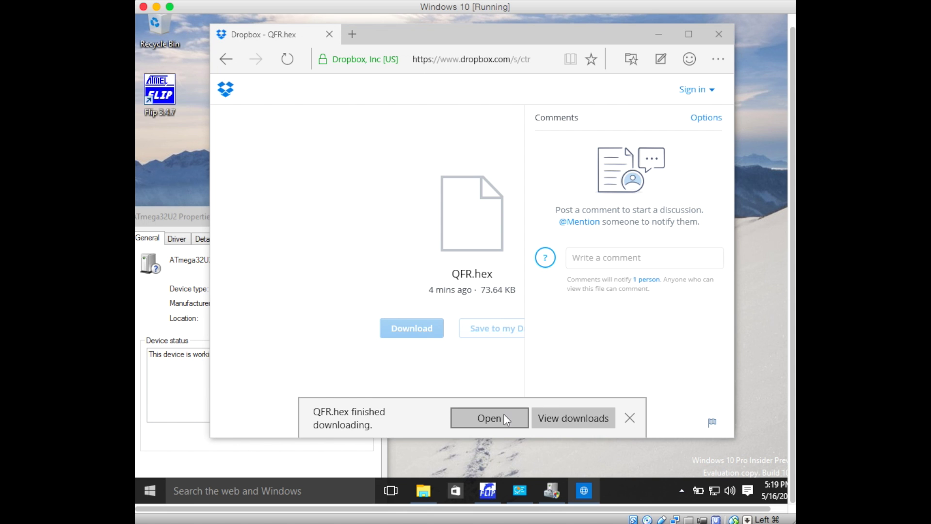
- View the browser's finished downloads and open the folder containing QFR.hex
{"action": "left_click", "coordinate": [572, 418]}
{"action": "left_click", "coordinate": [705, 119]}
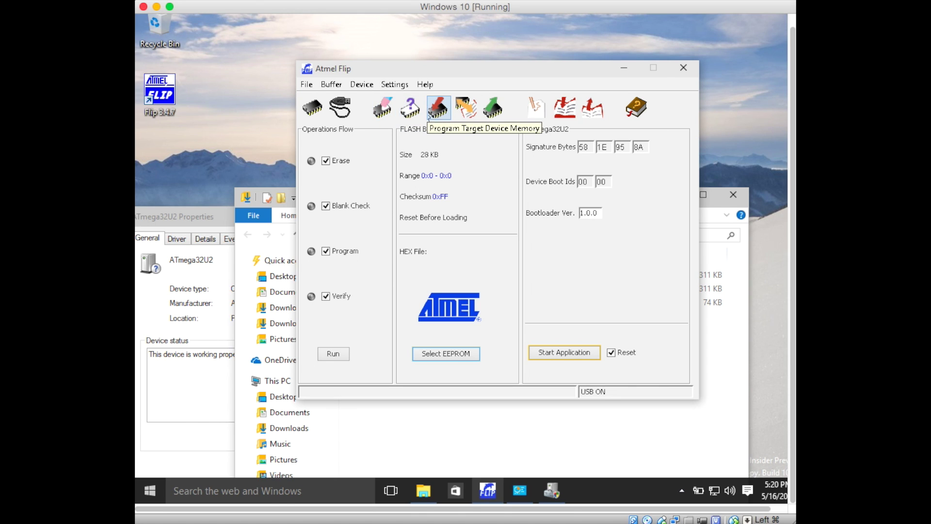
- Load the HEX file QFR.hex from the Downloads folder into Flip's FLASH buffer
{"action": "left_click", "coordinate": [385, 110]}
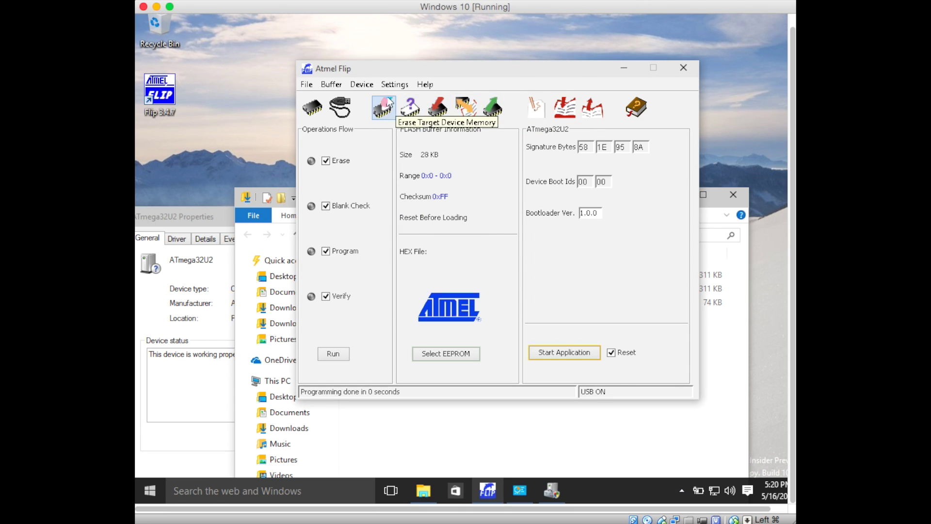
{"action": "left_click", "coordinate": [307, 84]}
{"action": "left_click", "coordinate": [316, 102]}
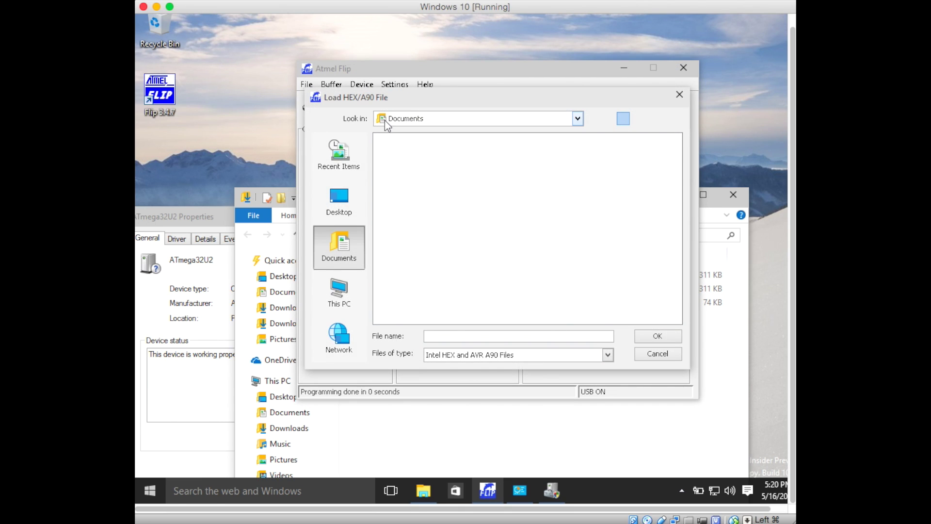
{"action": "left_click", "coordinate": [436, 118]}
{"action": "left_click", "coordinate": [417, 157]}
{"action": "double_click", "coordinate": [416, 191]}
{"action": "double_click", "coordinate": [403, 144]}
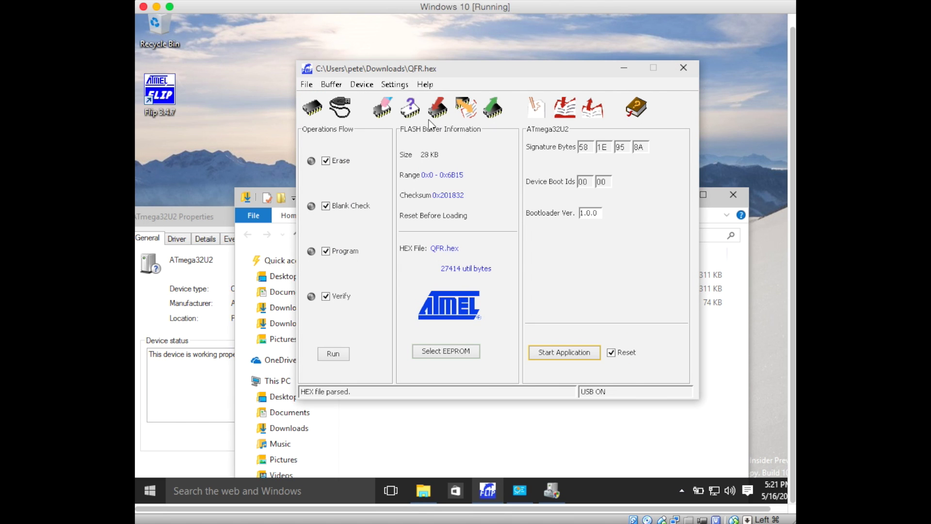
- Program the ATmega32U2 with QFR.hex and bring up the virtual machine's list of USB devices
{"action": "left_click", "coordinate": [438, 107]}
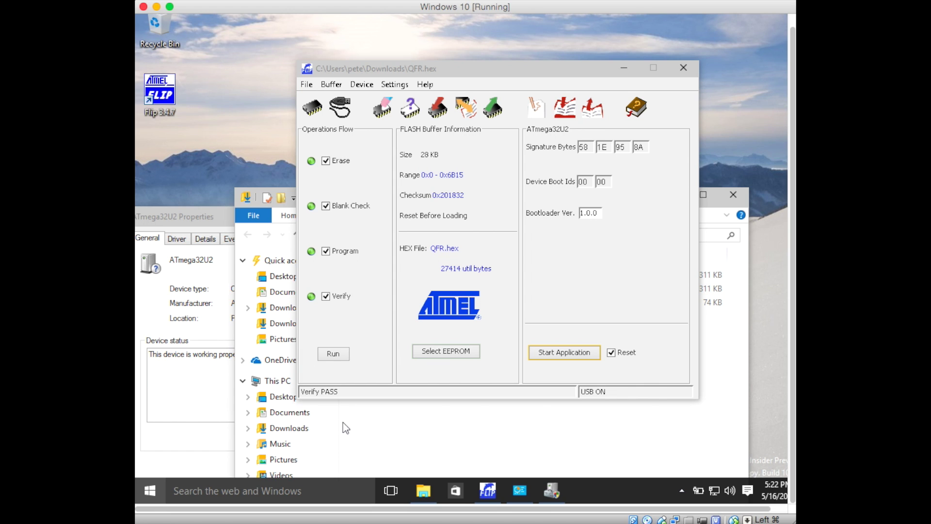
{"action": "left_click", "coordinate": [661, 520]}
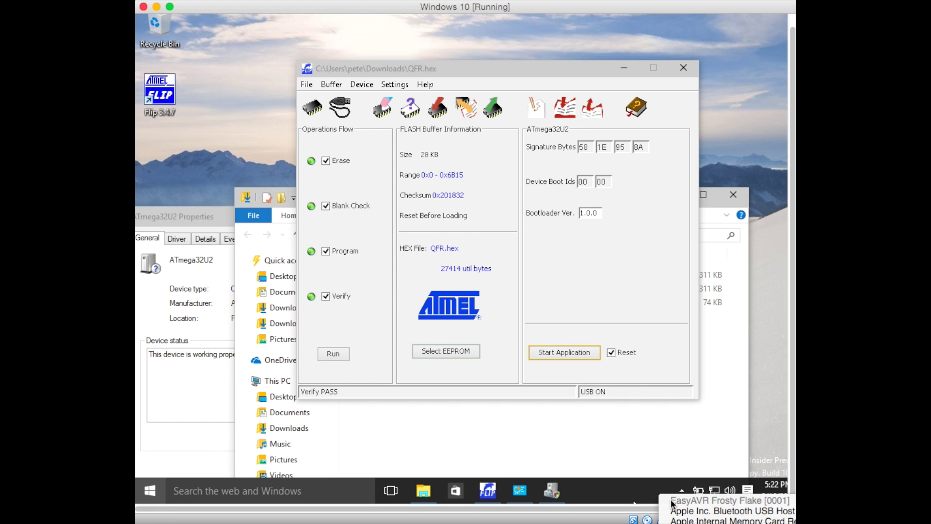